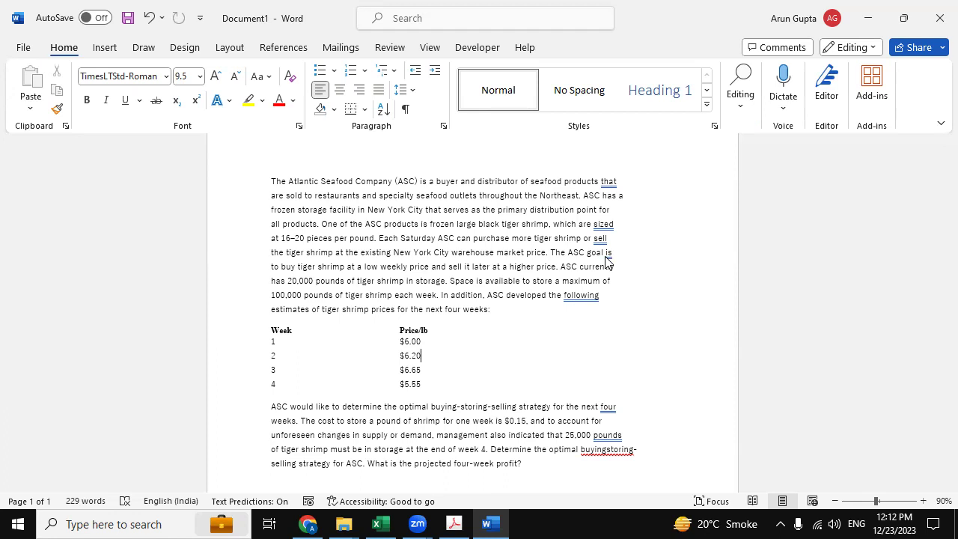
Review the shrimp problem description and the weekly price table in the source document.
{"action": "left_click_drag", "start_coordinate": [581, 195], "coordinate": [616, 304]}
{"action": "left_click", "coordinate": [569, 336]}
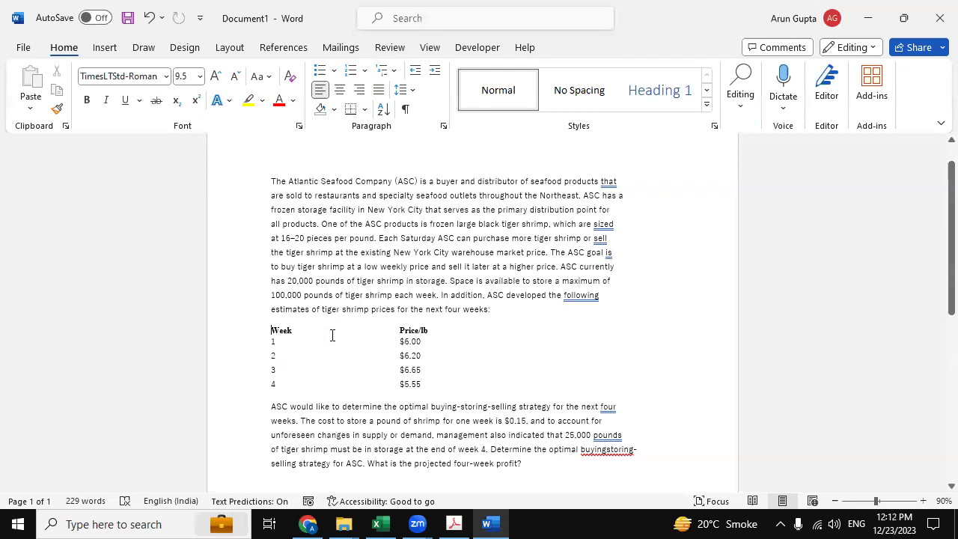
{"action": "left_click_drag", "start_coordinate": [331, 333], "coordinate": [452, 385]}
{"action": "left_click", "coordinate": [522, 396]}
{"action": "scroll", "coordinate": [519, 419], "scroll_direction": "down", "scroll_amount": 2}
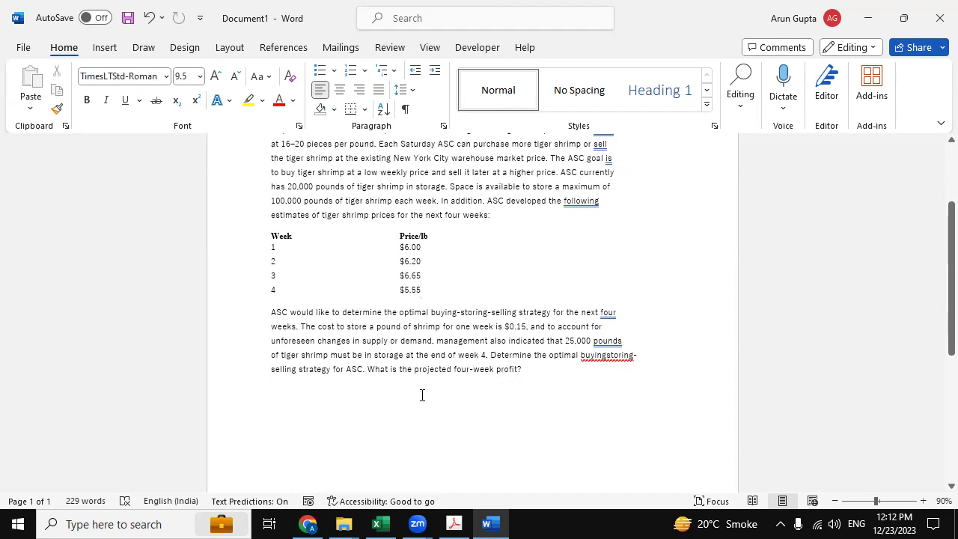
Bring the Excel workbook forward and inspect the purchase cost definitions in A6 to A8.
{"action": "left_click", "coordinate": [385, 522]}
{"action": "left_click", "coordinate": [75, 185]}
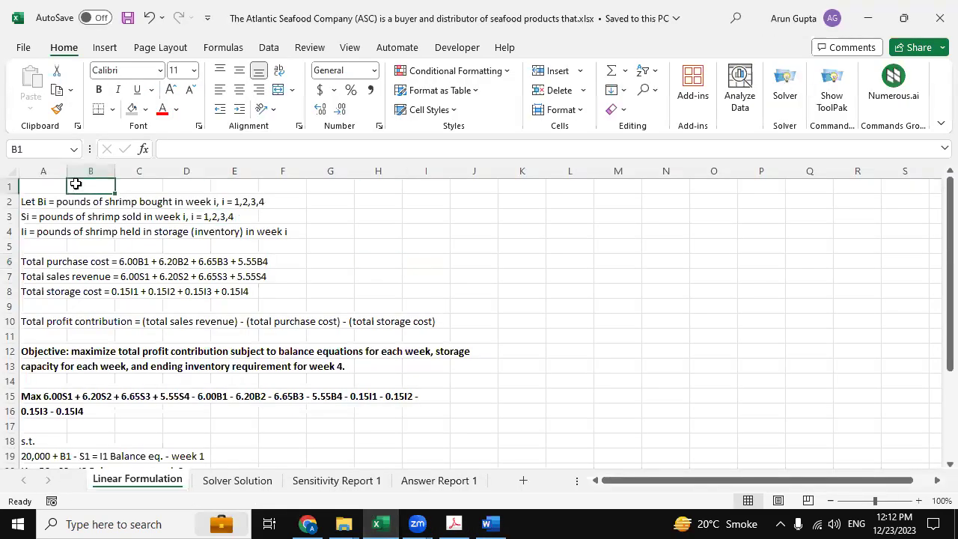
{"action": "left_click", "coordinate": [59, 189]}
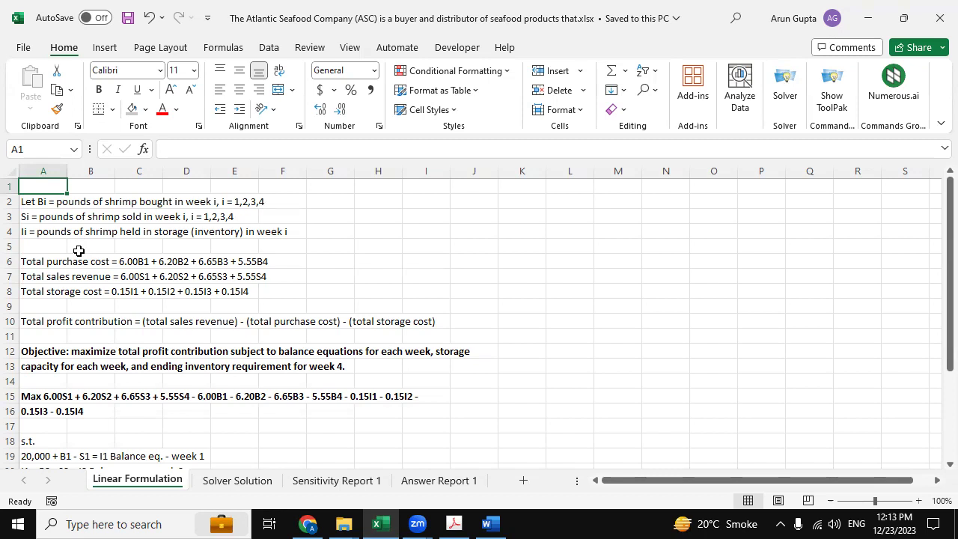
{"action": "left_click", "coordinate": [49, 262]}
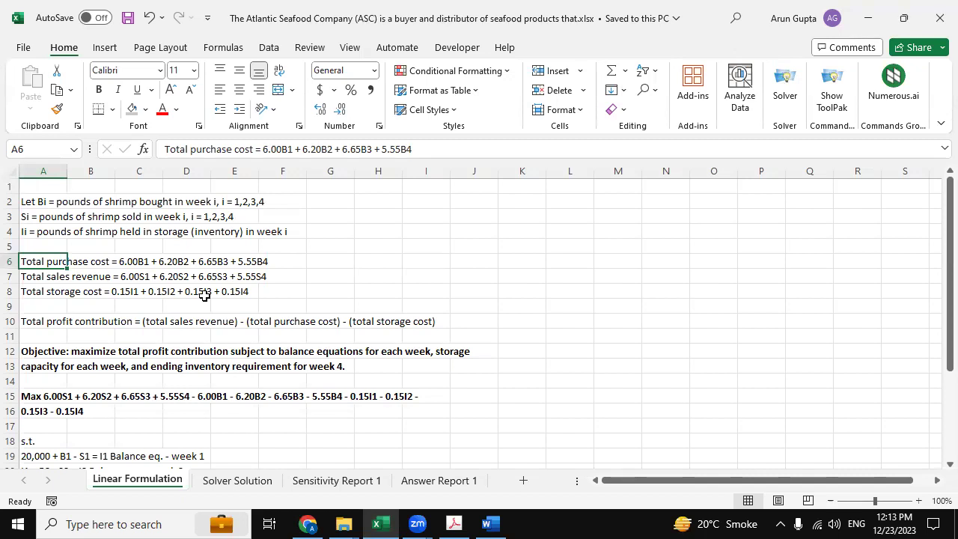
{"action": "left_click", "coordinate": [157, 291]}
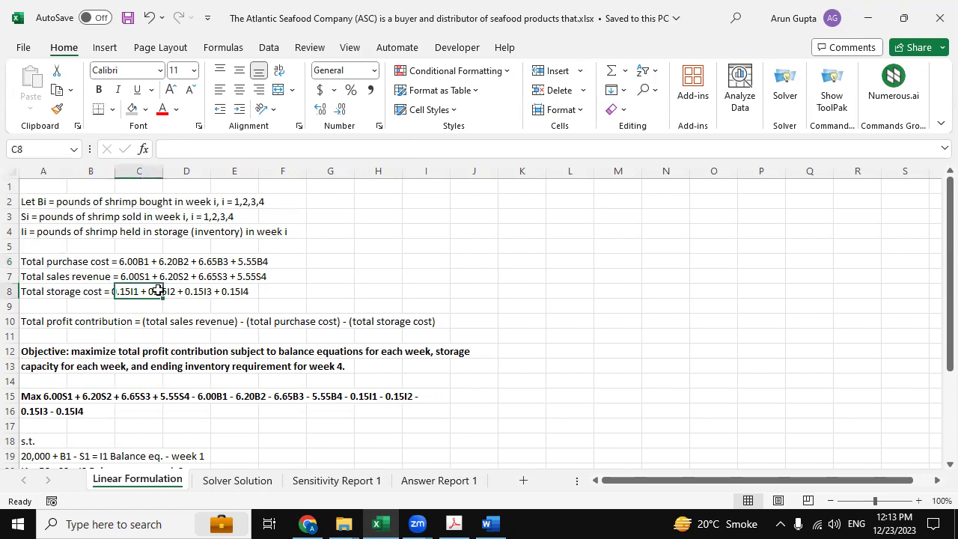
{"action": "left_click_drag", "start_coordinate": [28, 258], "coordinate": [30, 294]}
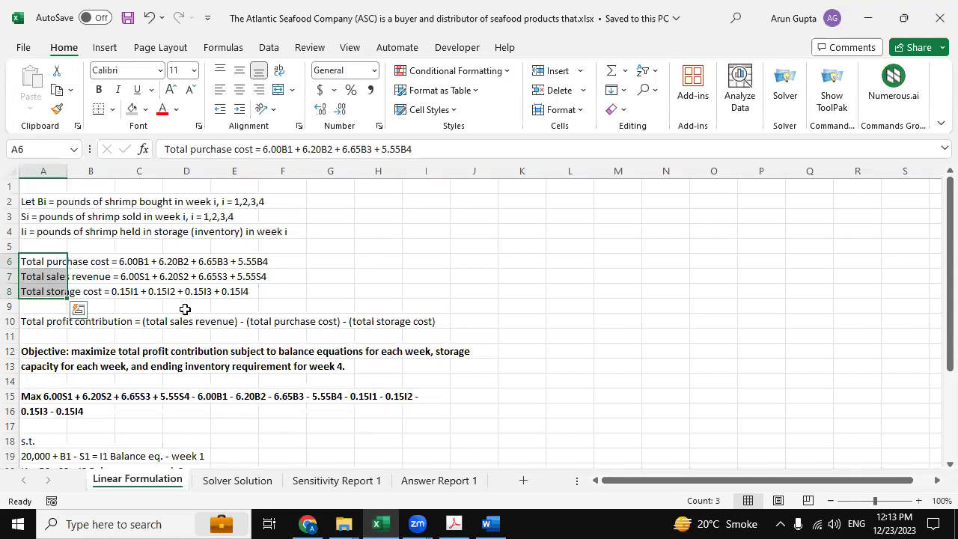
Review the profit formula in A10 and objective in A15, then scroll to the constraints.
{"action": "left_click", "coordinate": [34, 322]}
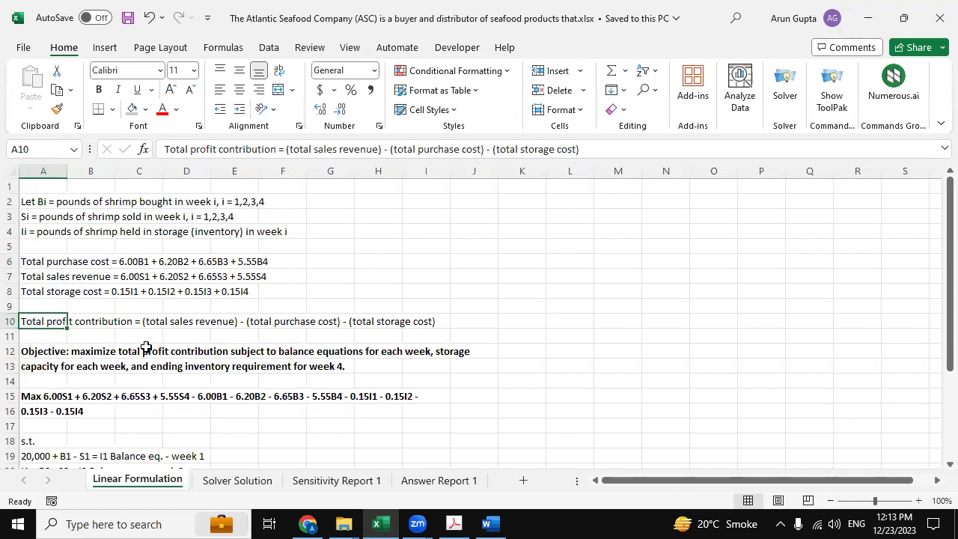
{"action": "left_click", "coordinate": [152, 333]}
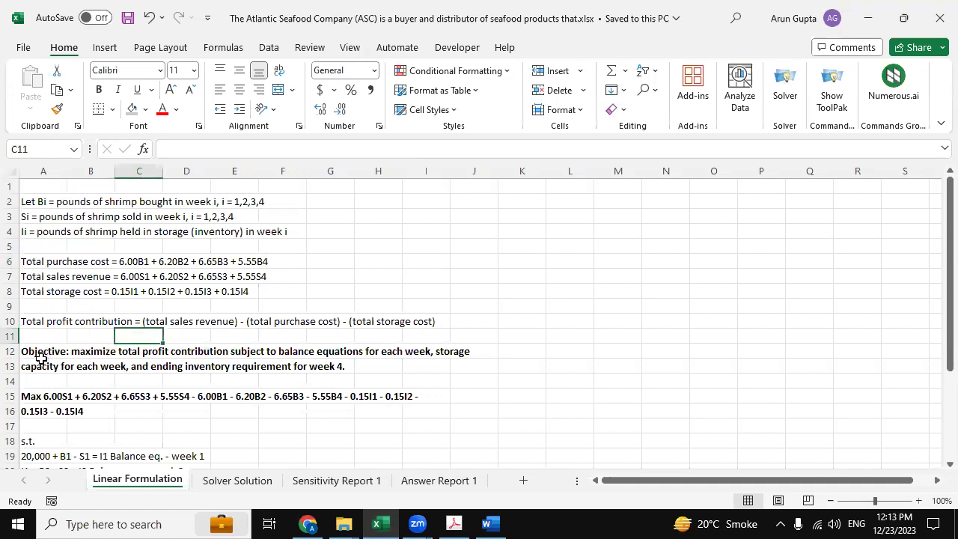
{"action": "scroll", "coordinate": [41, 358], "scroll_direction": "down", "scroll_amount": 1}
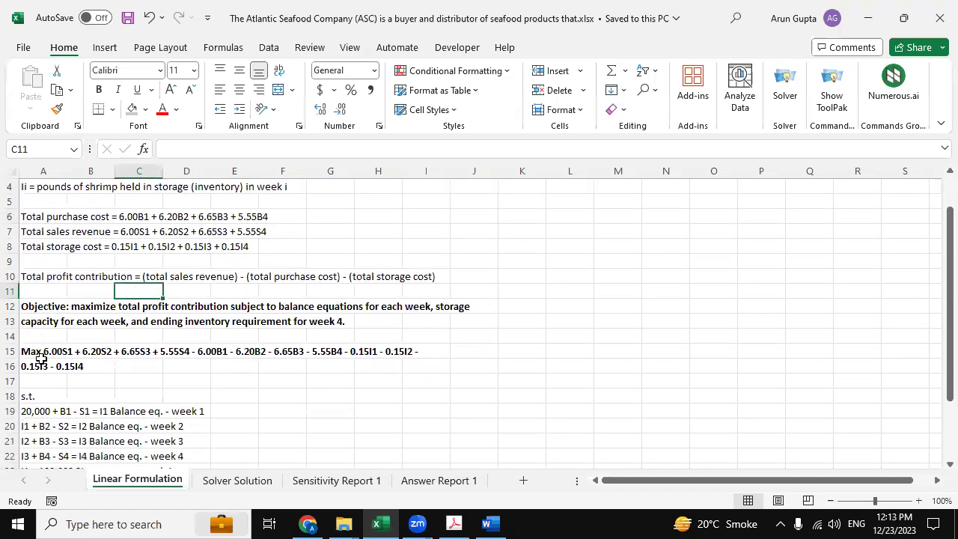
{"action": "left_click", "coordinate": [41, 346]}
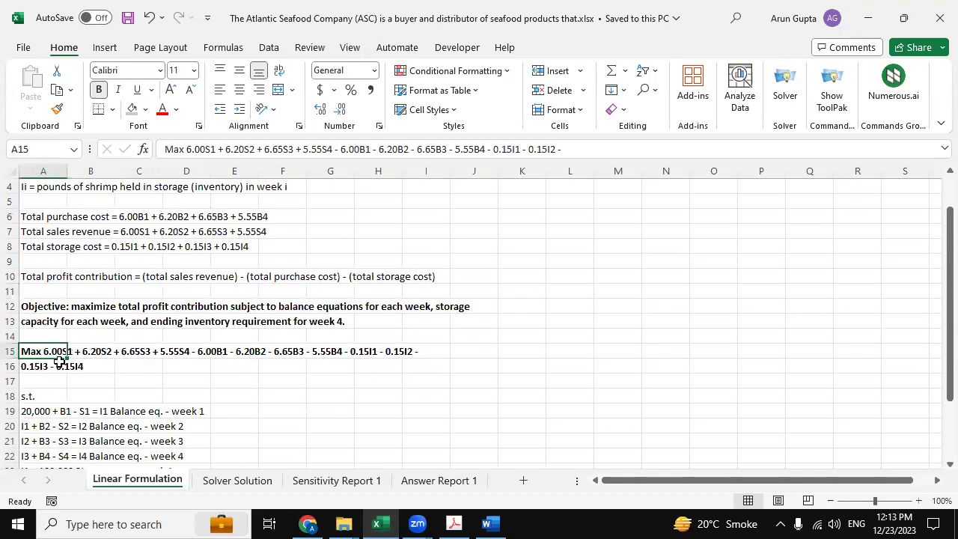
{"action": "scroll", "coordinate": [94, 385], "scroll_direction": "down", "scroll_amount": 1}
{"action": "scroll", "coordinate": [83, 367], "scroll_direction": "down", "scroll_amount": 2}
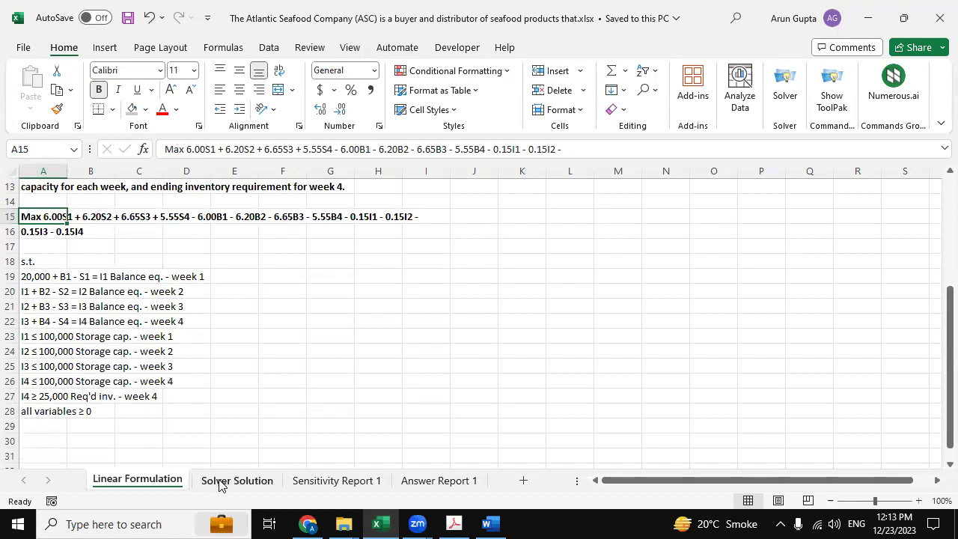
Show the Solver Solution sheet and scan the weekly buy, sell and hold tables.
{"action": "left_click", "coordinate": [220, 483]}
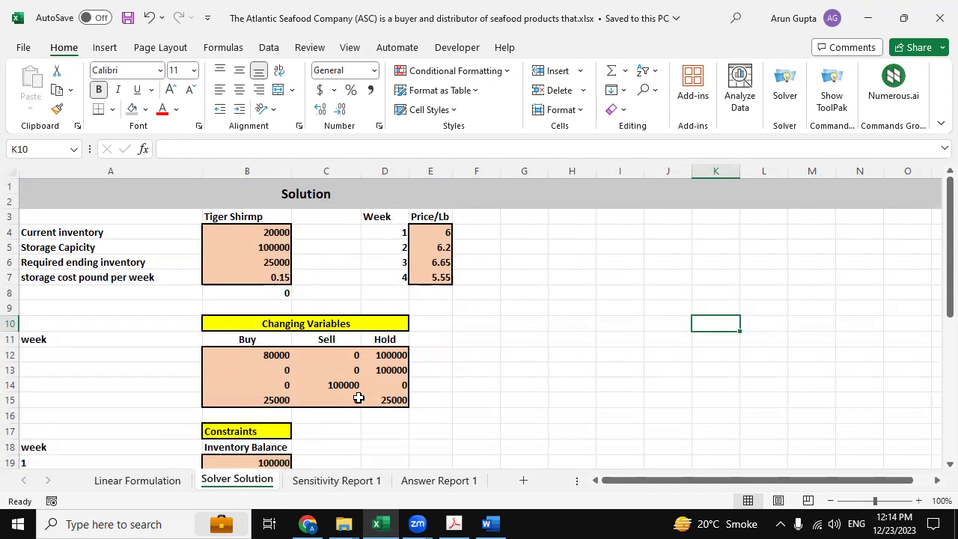
{"action": "left_click", "coordinate": [444, 327]}
{"action": "scroll", "coordinate": [444, 327], "scroll_direction": "down", "scroll_amount": 1}
{"action": "scroll", "coordinate": [444, 327], "scroll_direction": "up", "scroll_amount": 1}
{"action": "scroll", "coordinate": [444, 327], "scroll_direction": "down", "scroll_amount": 2}
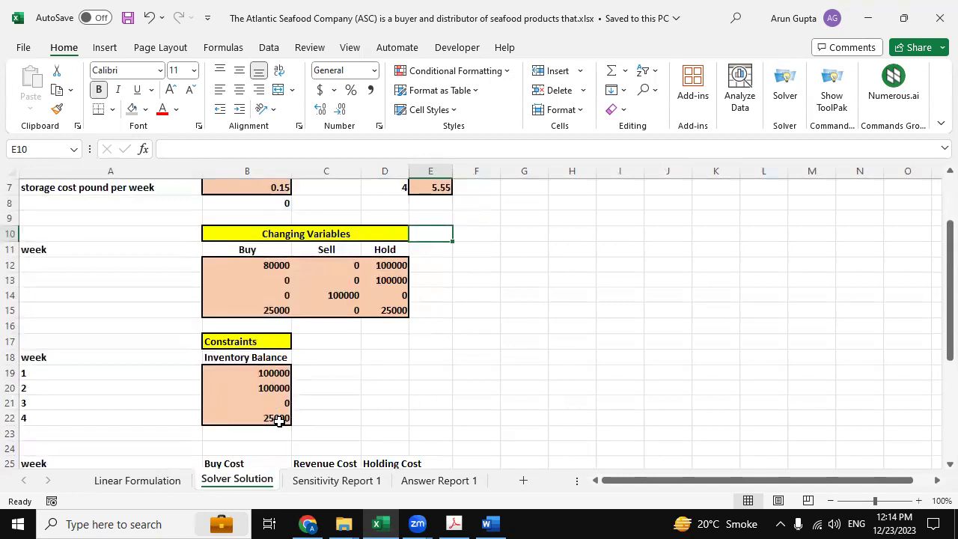
{"action": "scroll", "coordinate": [280, 404], "scroll_direction": "down", "scroll_amount": 3}
{"action": "scroll", "coordinate": [280, 404], "scroll_direction": "up", "scroll_amount": 5}
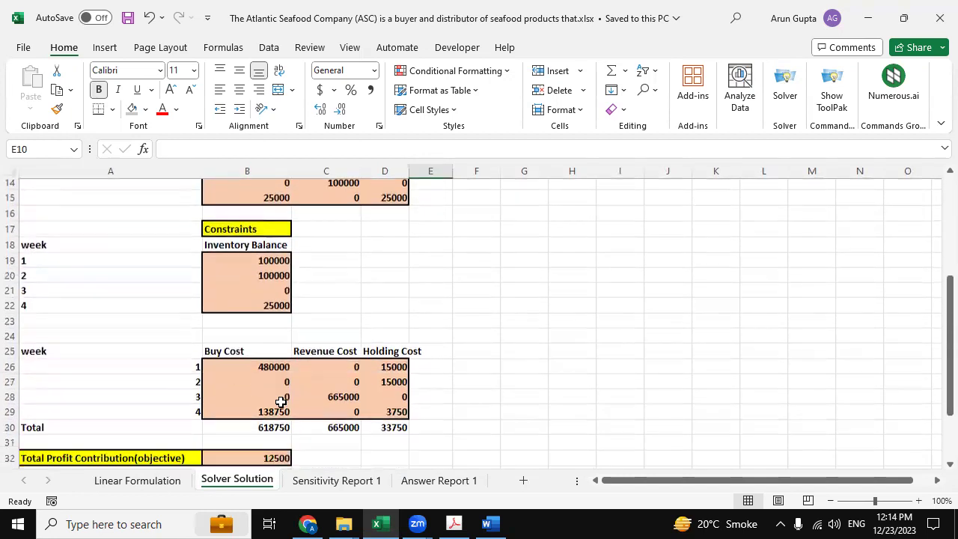
{"action": "scroll", "coordinate": [281, 402], "scroll_direction": "down", "scroll_amount": 5}
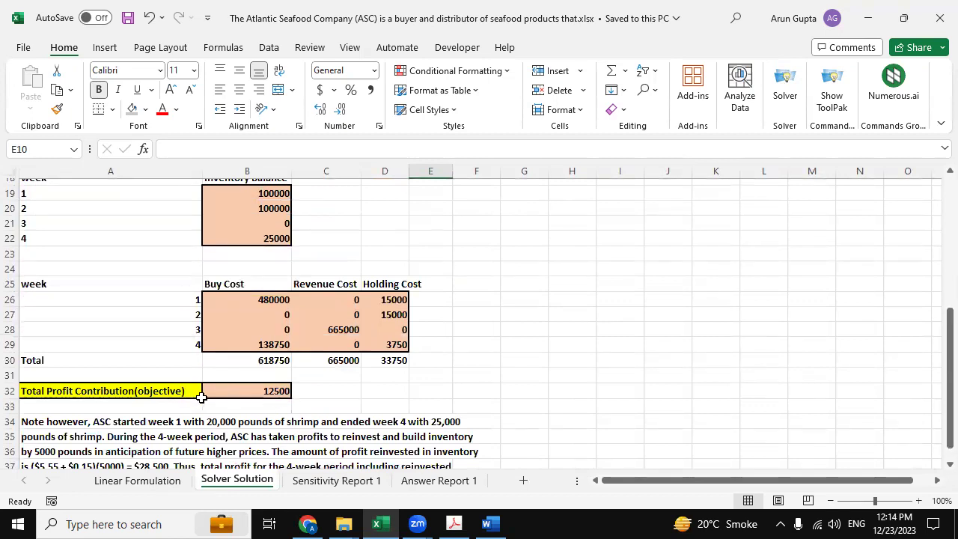
Read the note in A34 to A38 stating $41,000 total profit including reinvested inventory.
{"action": "left_click", "coordinate": [369, 386]}
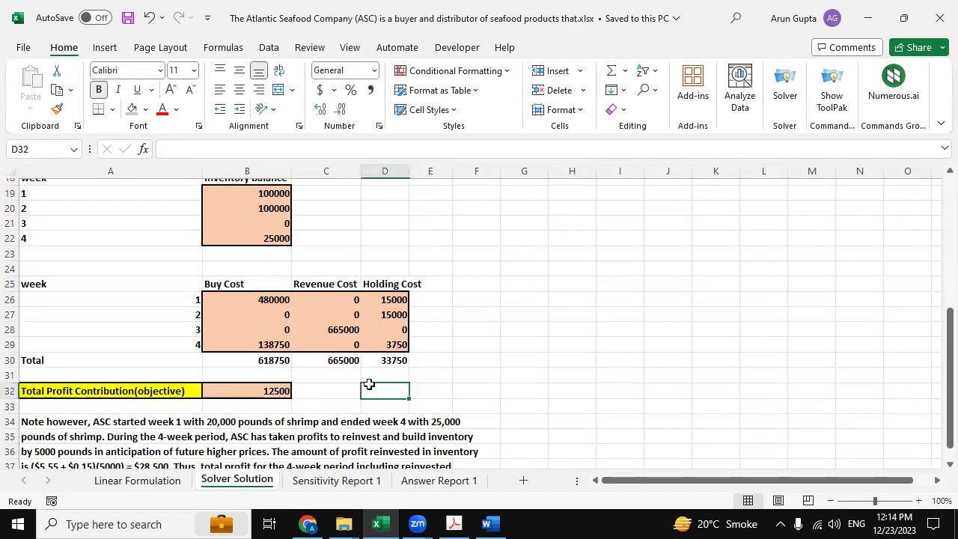
{"action": "scroll", "coordinate": [368, 386], "scroll_direction": "up", "scroll_amount": 3}
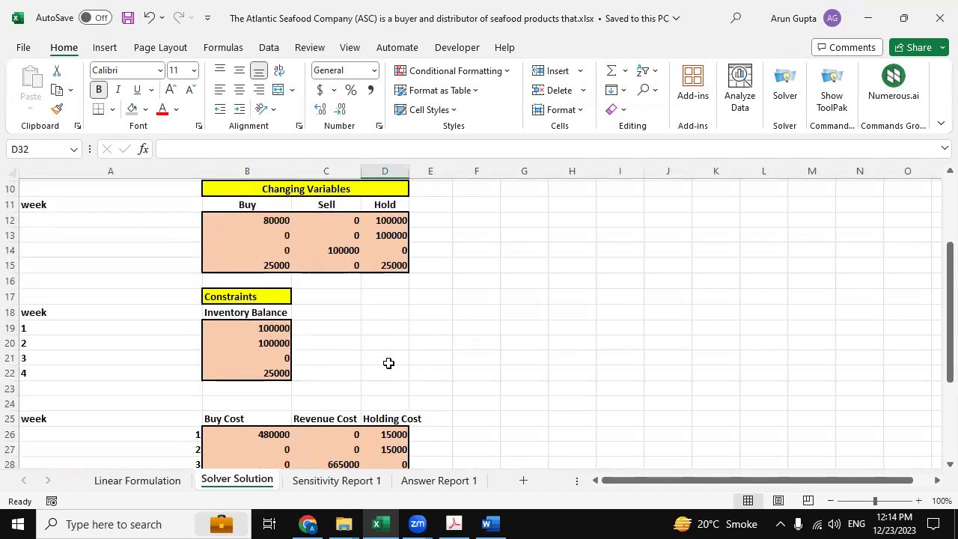
{"action": "scroll", "coordinate": [377, 382], "scroll_direction": "down", "scroll_amount": 2}
{"action": "scroll", "coordinate": [376, 383], "scroll_direction": "down", "scroll_amount": 2}
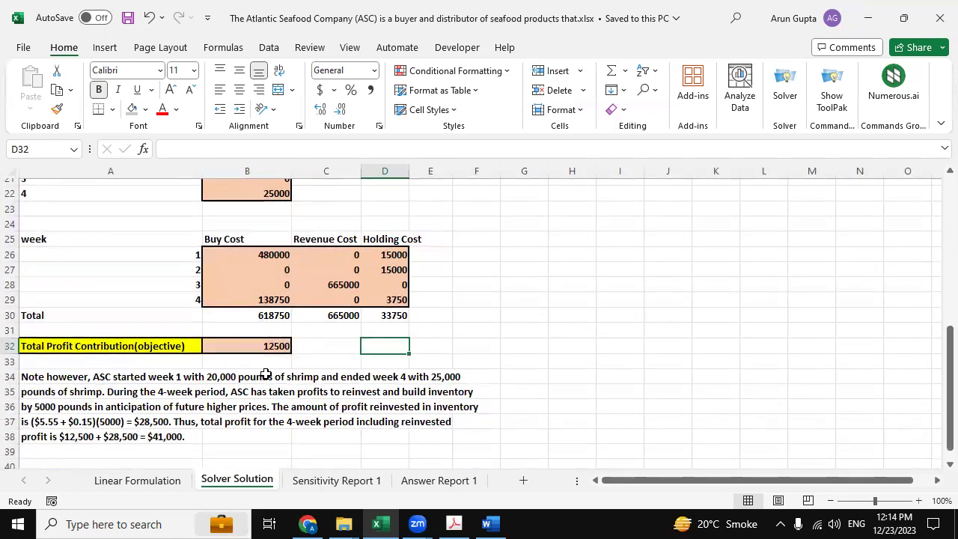
{"action": "left_click", "coordinate": [36, 376]}
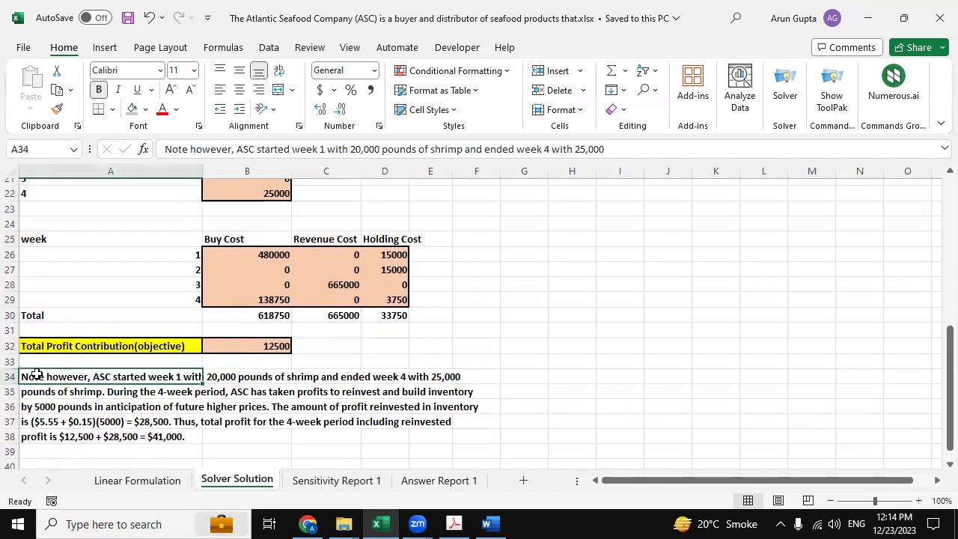
{"action": "left_click", "coordinate": [191, 425]}
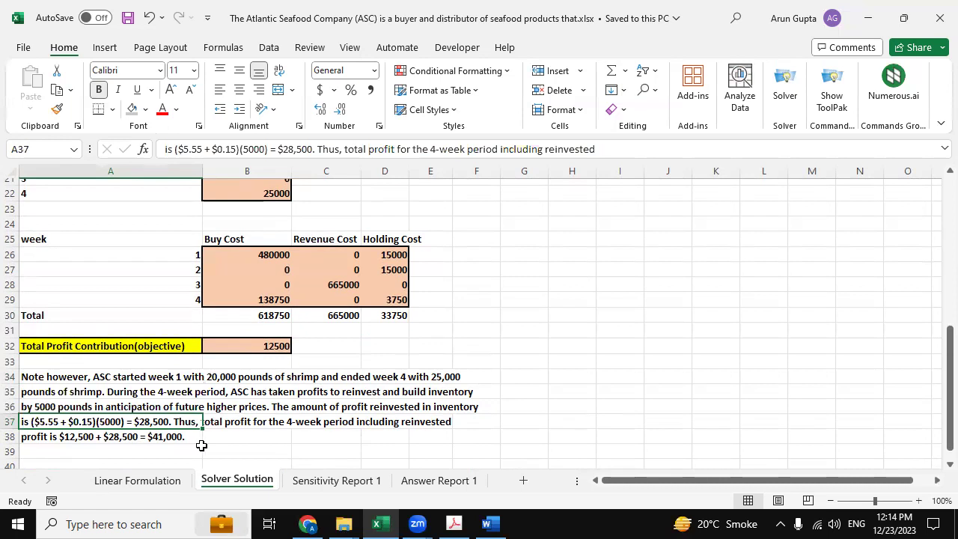
{"action": "left_click", "coordinate": [34, 438]}
{"action": "left_click", "coordinate": [250, 438]}
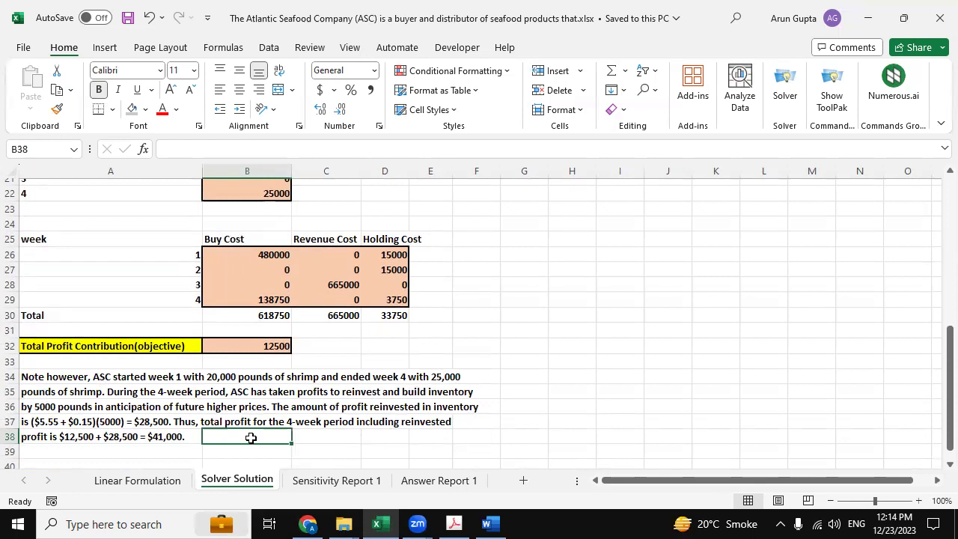
{"action": "left_click", "coordinate": [341, 483]}
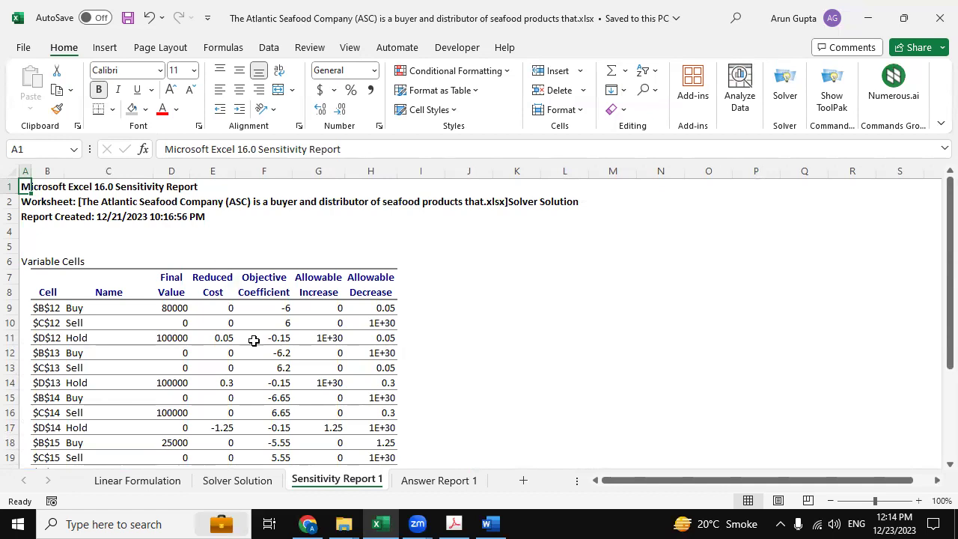
{"action": "left_click", "coordinate": [477, 480]}
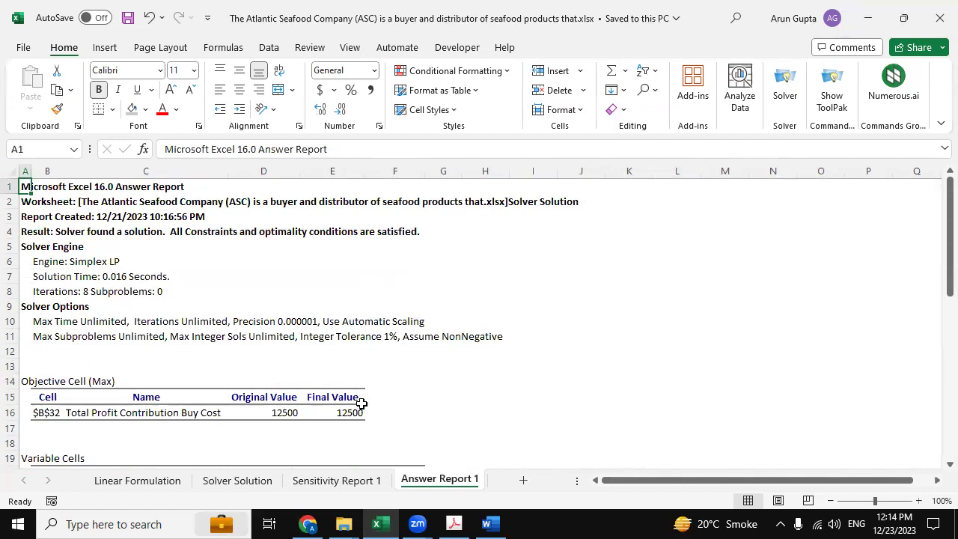
{"action": "left_click", "coordinate": [232, 480]}
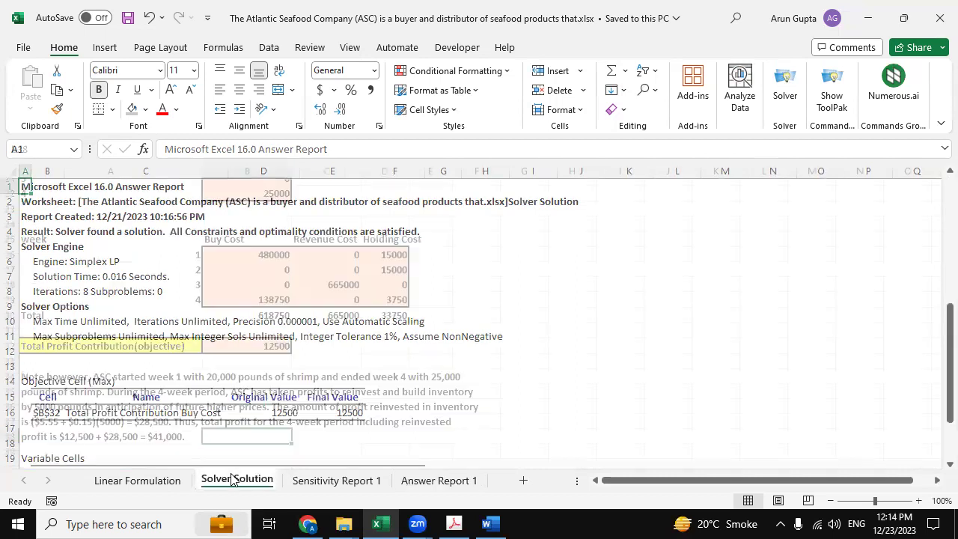
{"action": "left_click", "coordinate": [95, 377]}
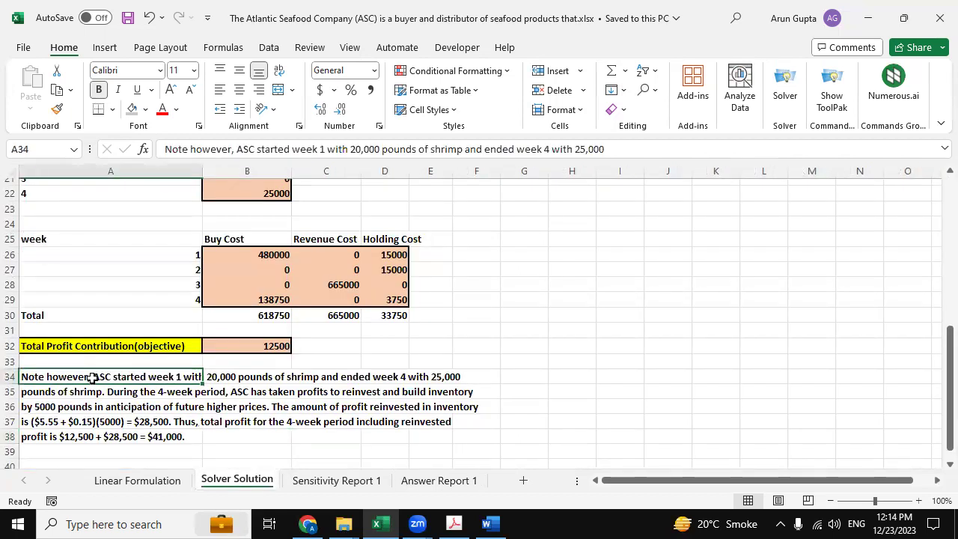